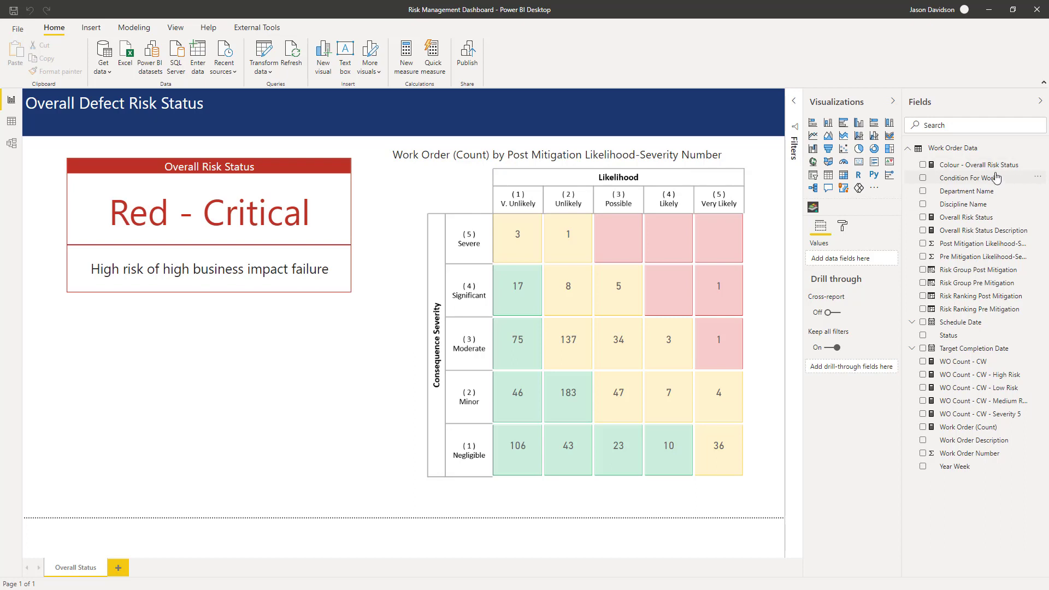
- Add a new blank measure named Measure to the Work Order Data table
left_click(1038, 165)
left_click(983, 191)
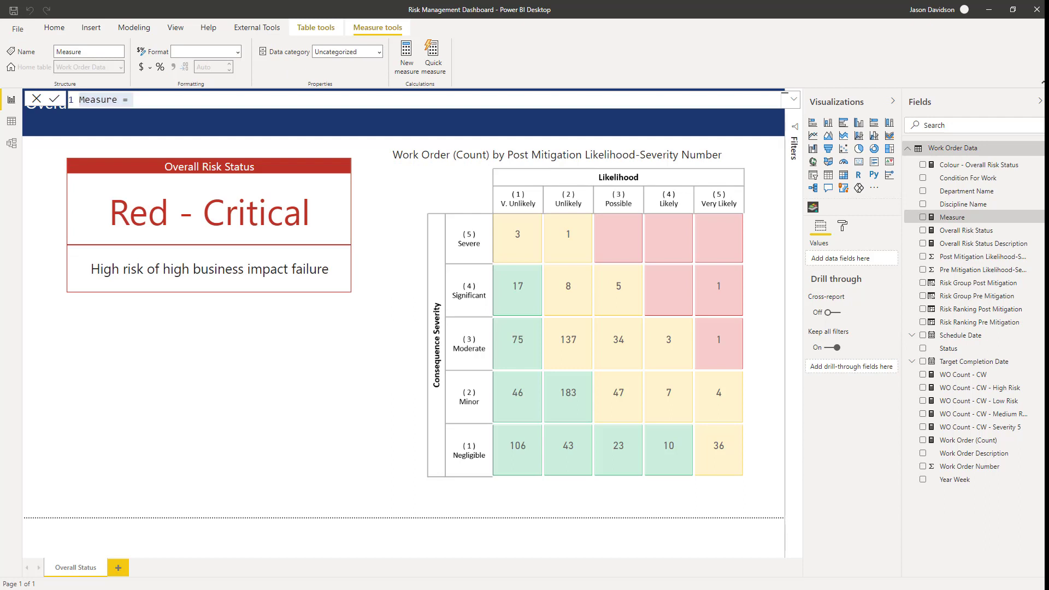
- Replace the placeholder with the 15-line SWITCH formula for Text - Overall Risk Status Text Pt1 and commit it
left_click_drag(133, 99, 78, 101)
type("Text - Overall Risk Status Text Pt1 = //First part of the overall status text VAR OverallRiskStatus = [Overall Risk Status] VAR NumberOfWorkOrderForOverallStatus = SWITCH(     TRUE(),     OverallRiskStatus = \"Red - Critical\", [WO Count - CW - High Risk] & \" high risk\",     OverallRiskStatus = \"Orange - Severe\", [WO Count - CW - Severity 5] & \" high severity\",     OverallRiskStatus = \"Yellow - Substantial\", [WO Count - CW - Medium Risk] & \" medium risk\",     OverallRiskStatus = \"Green - Low\", [WO Count - CW - Low Risk] & \" low risk \",     \"Error\" )  Return NumberOfWorkOrderForOverallStatus")
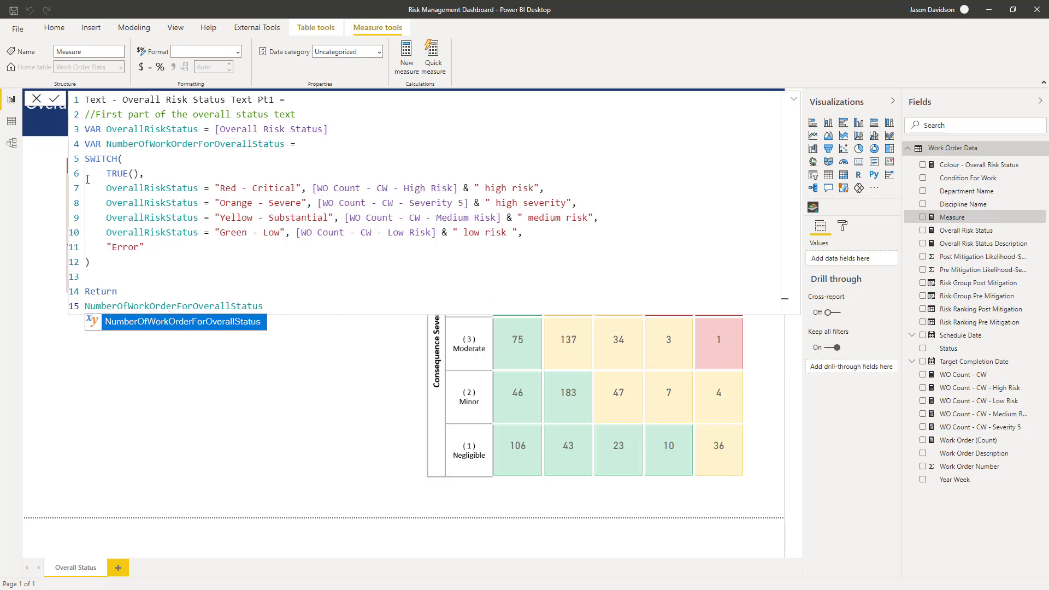
left_click(57, 101)
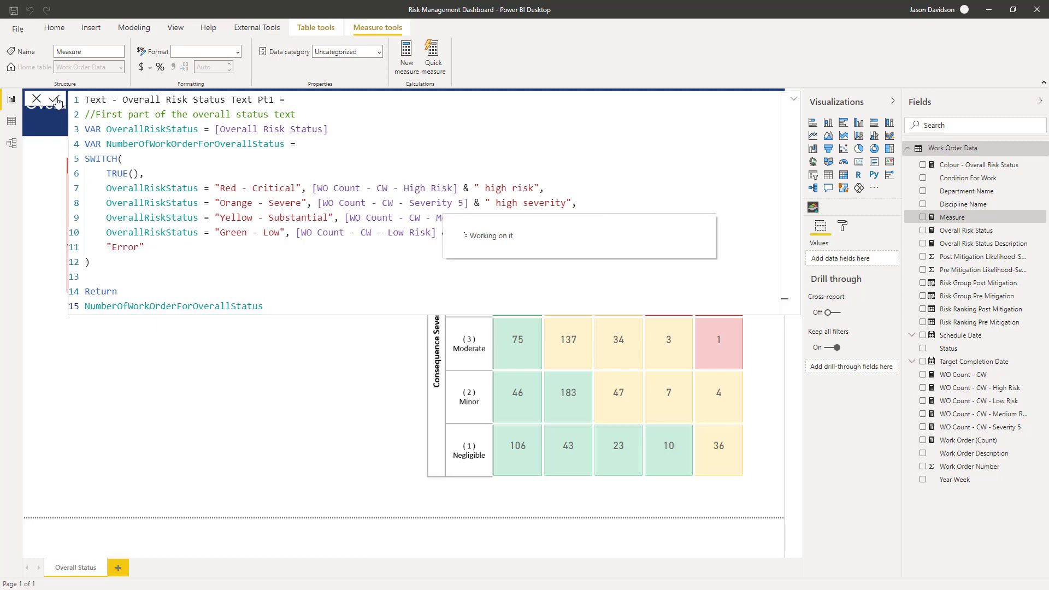
left_click(794, 100)
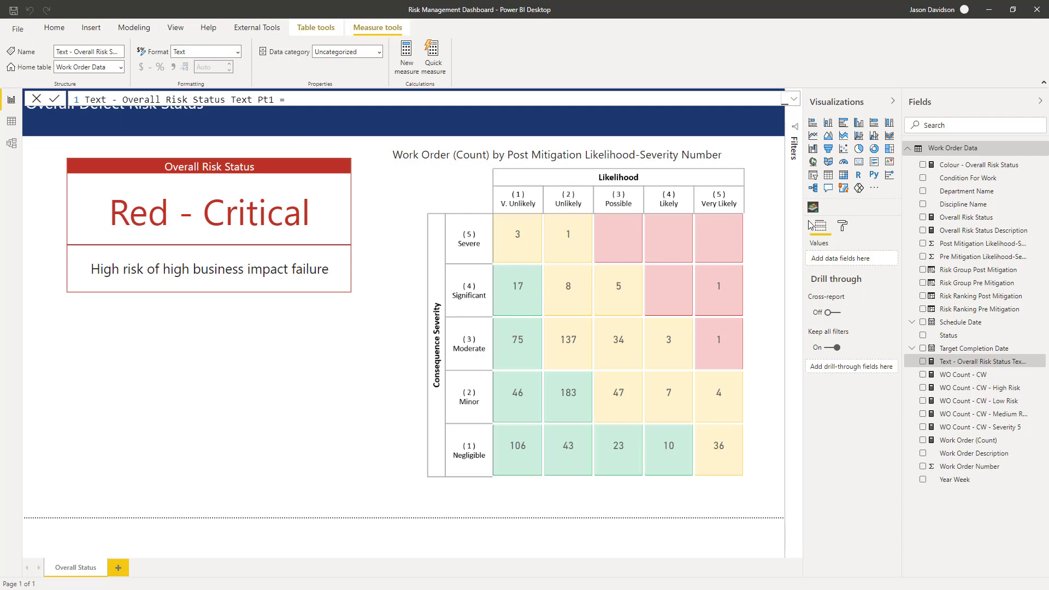
- Search the visuals marketplace for 'enlight' and add the Enlighten Data Story visual to the report
left_click(874, 189)
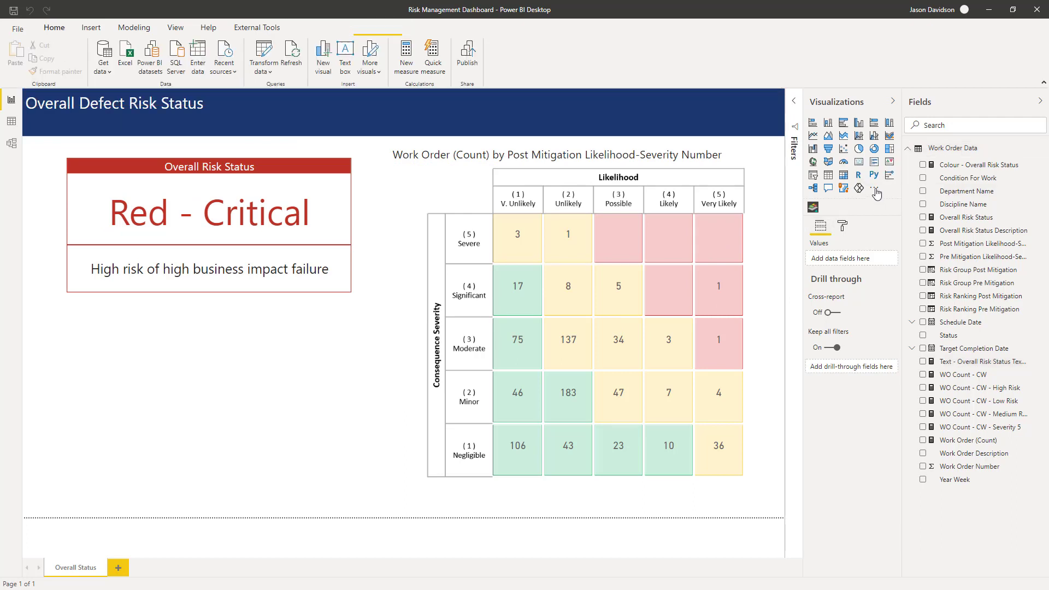
left_click(921, 196)
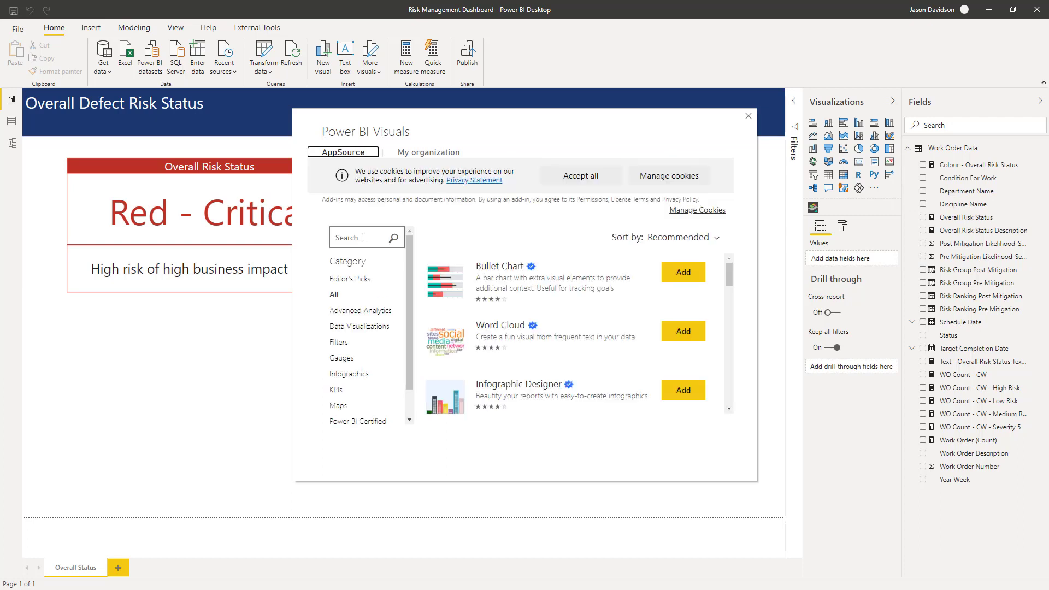
left_click(364, 237)
type("elig")
type("ght")
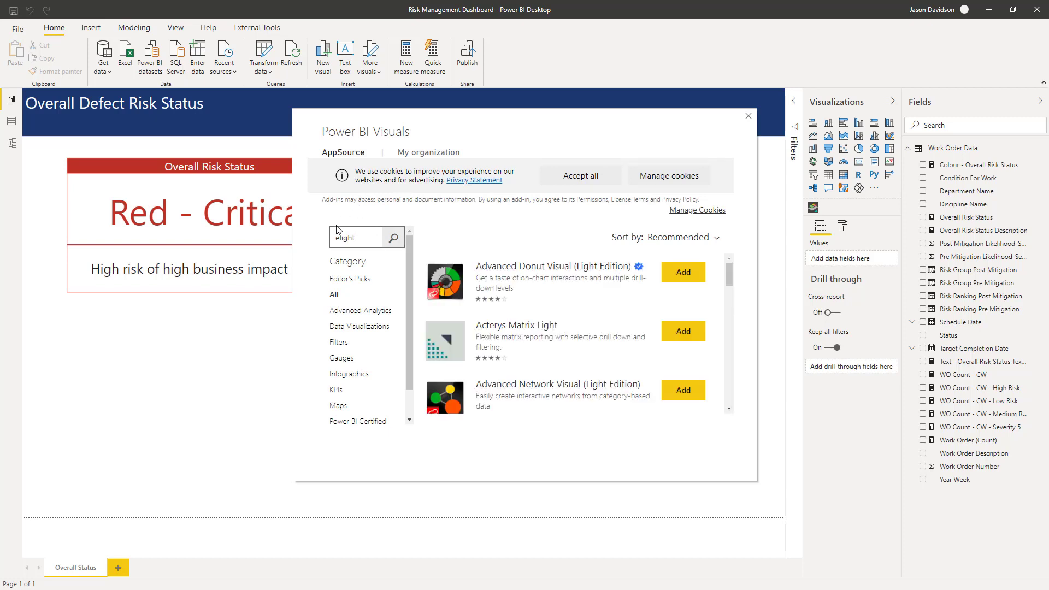
key("Home")
key("Right")
type("n")
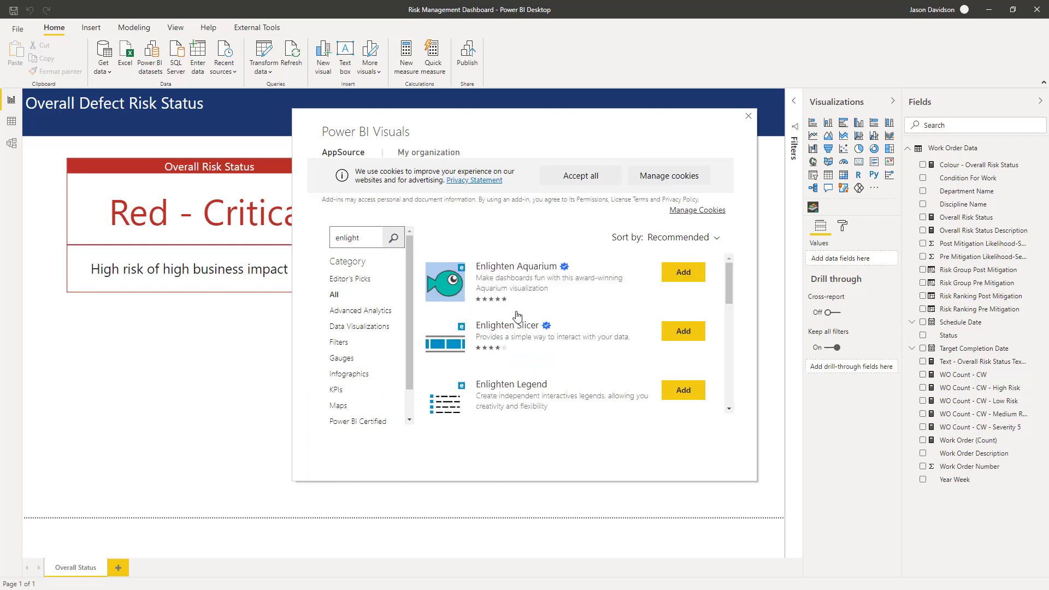
left_click_drag(730, 278, 736, 363)
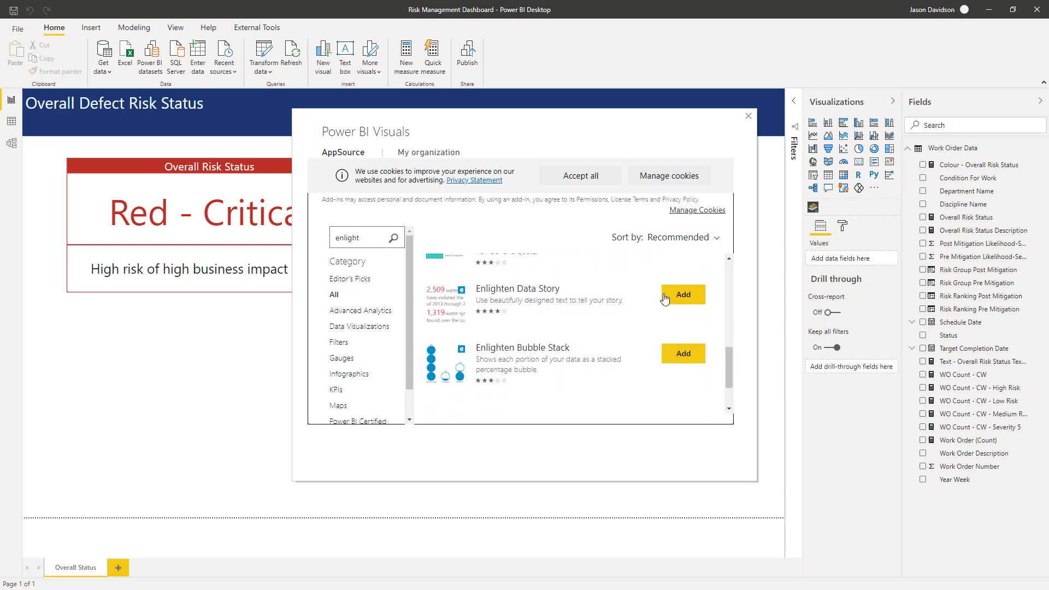
left_click(620, 300)
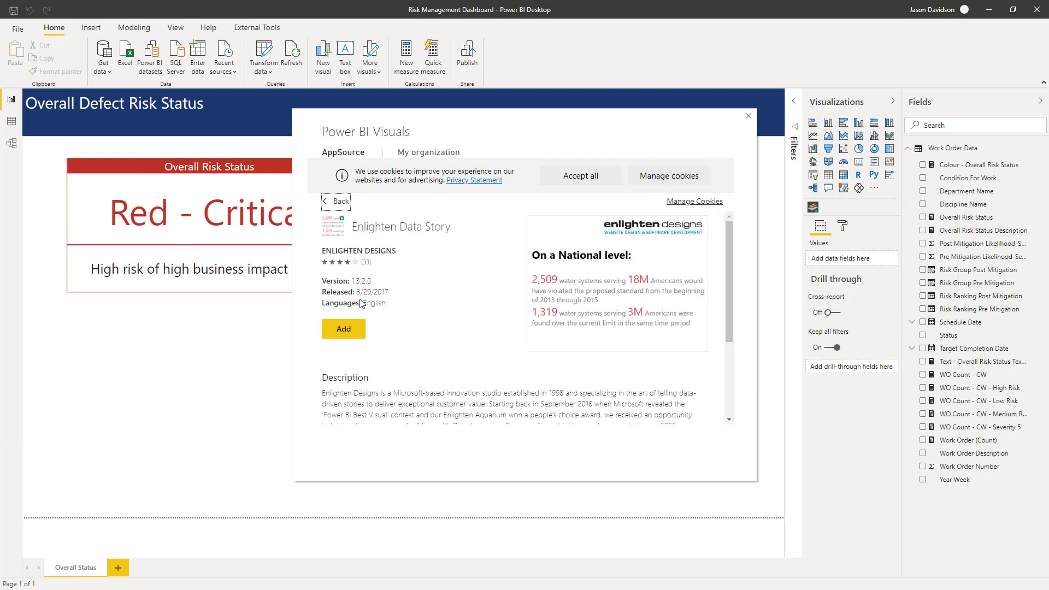
left_click(348, 328)
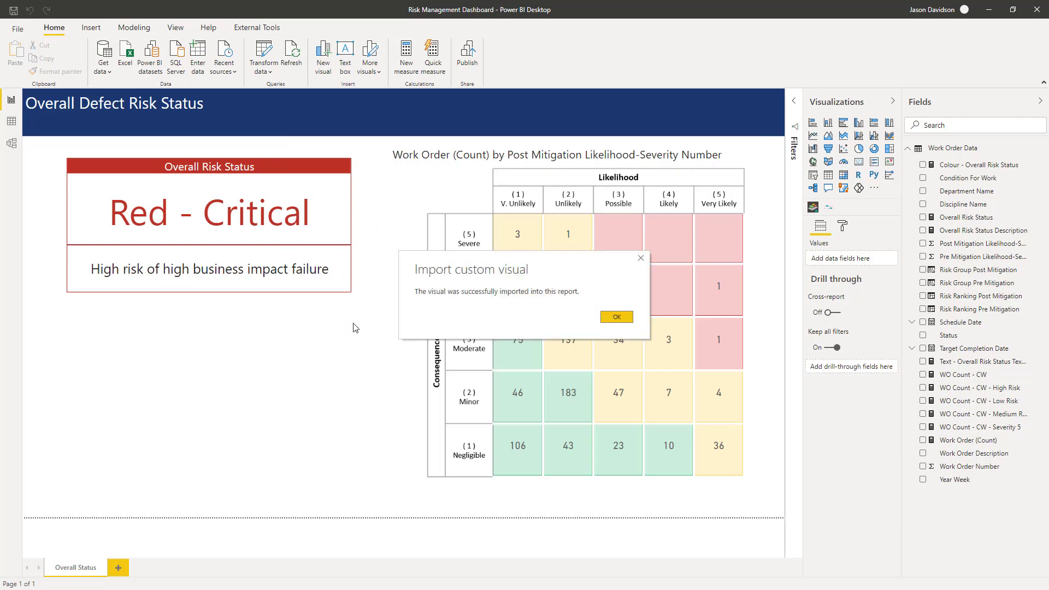
left_click(623, 317)
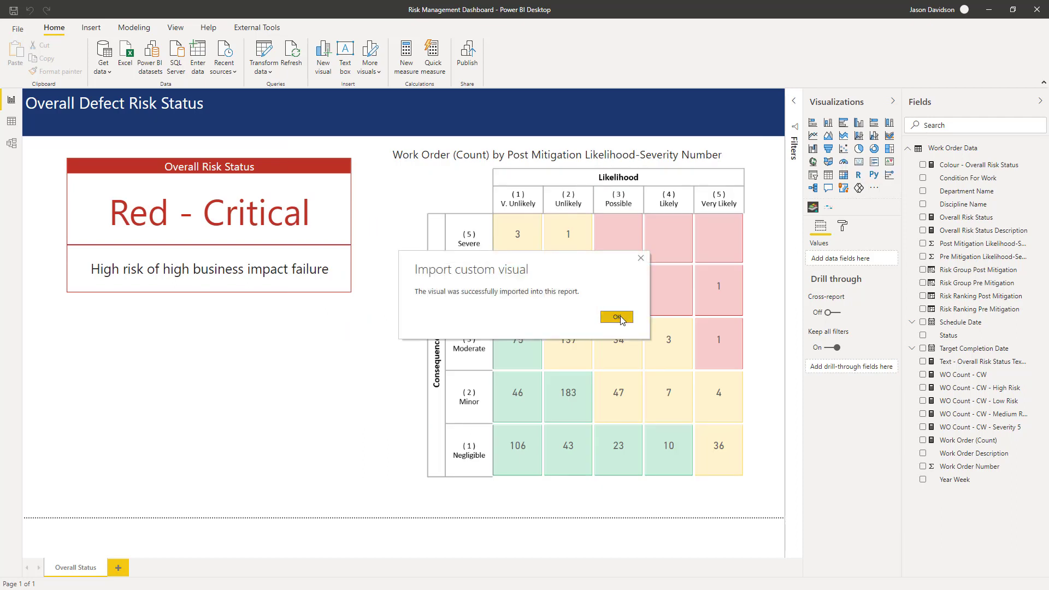
- Place an Enlighten Data Story visual with Text - Overall Risk Status Text Pt1 as its data values
left_click(829, 208)
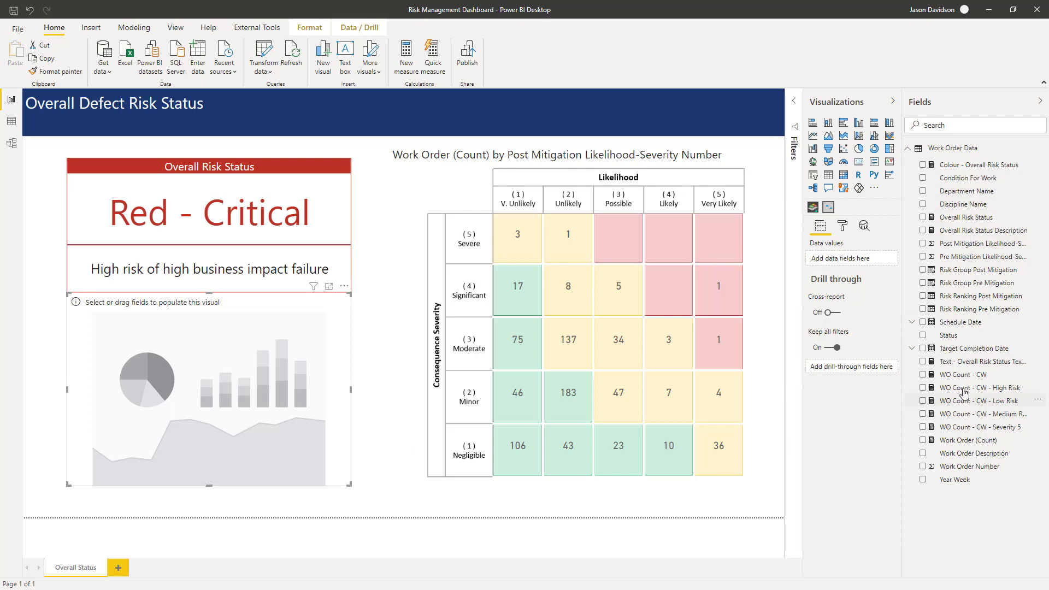
left_click_drag(902, 350, 867, 353)
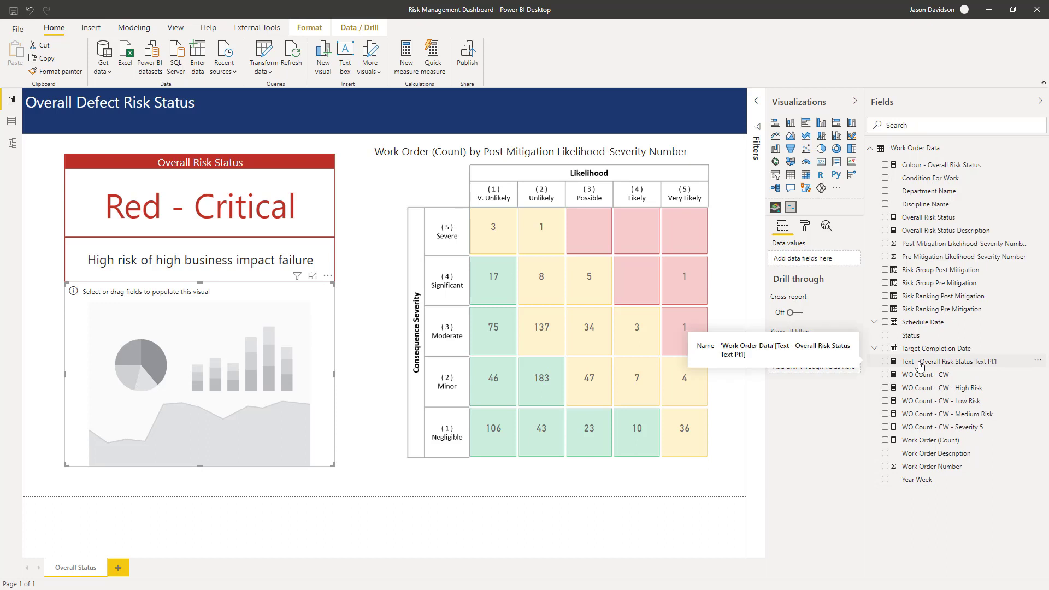
left_click_drag(921, 365, 814, 261)
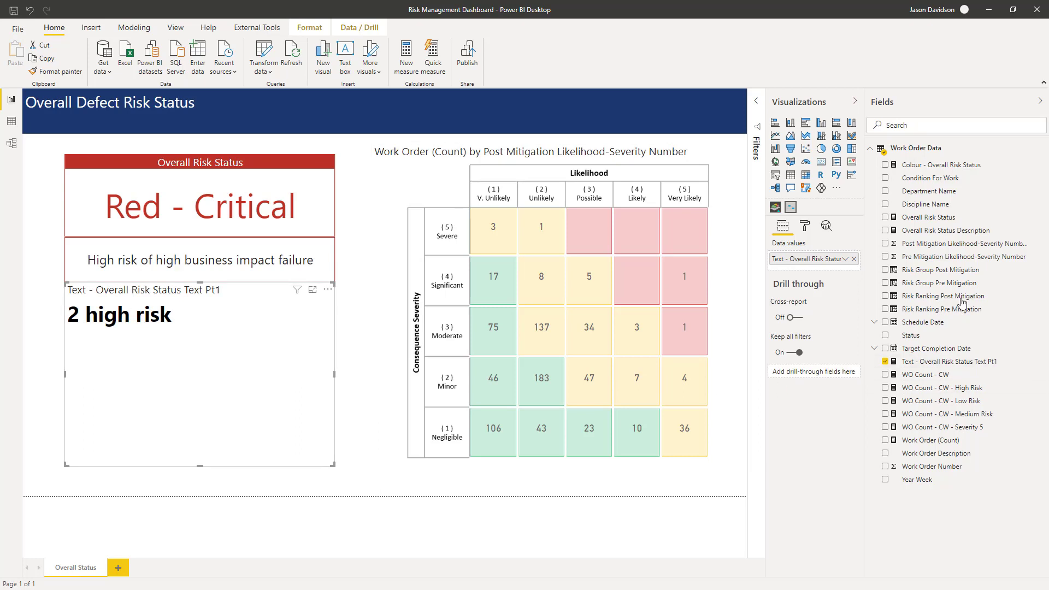
- Review the Pt1 measure's full SWITCH formula returning NumberOfWorkOrderForOverallStatus, then collapse the formula bar
left_click(935, 362)
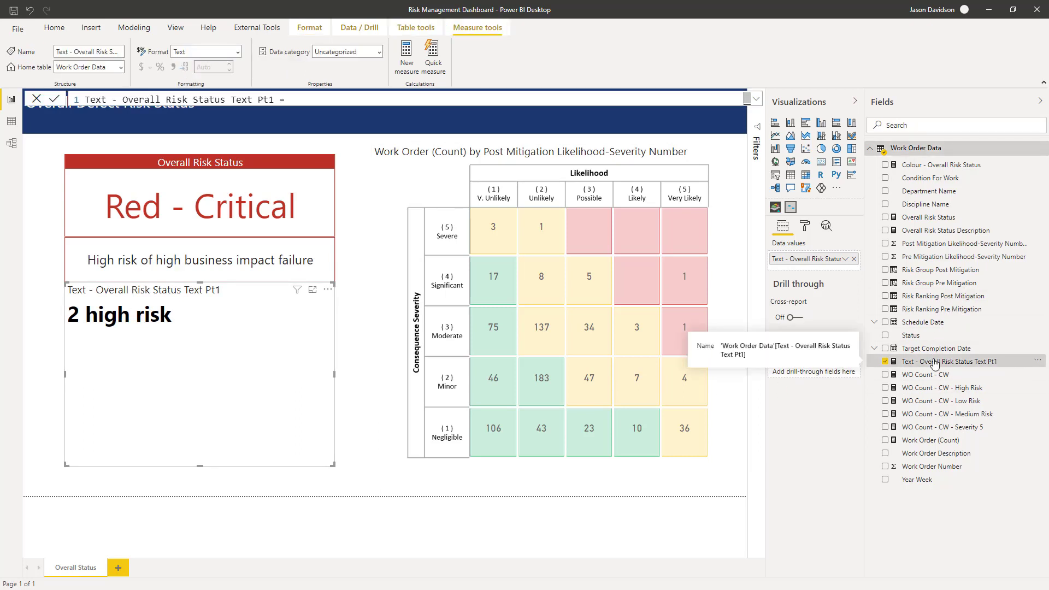
left_click(756, 100)
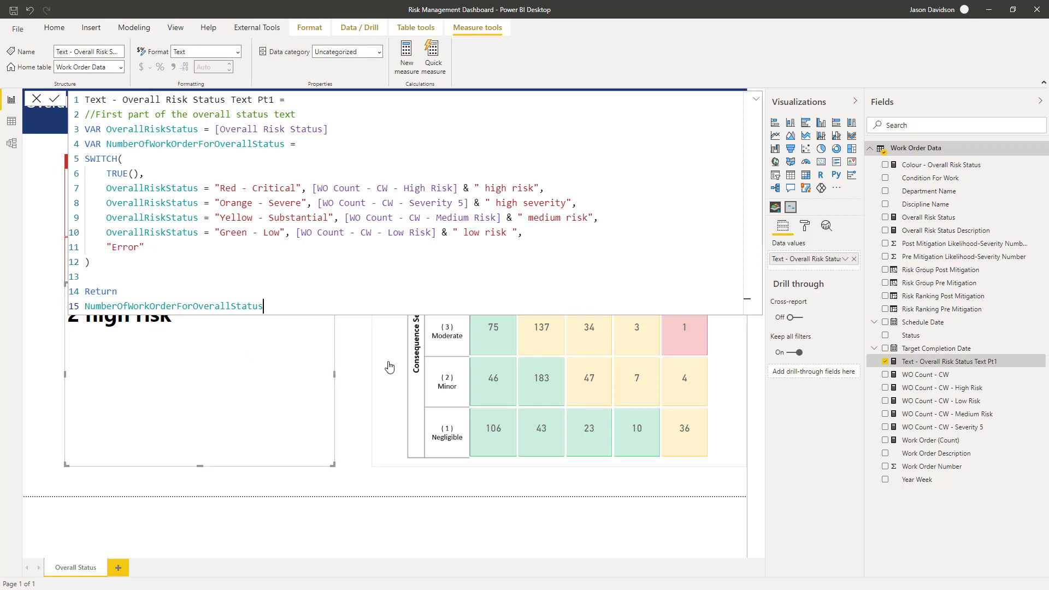
left_click(756, 99)
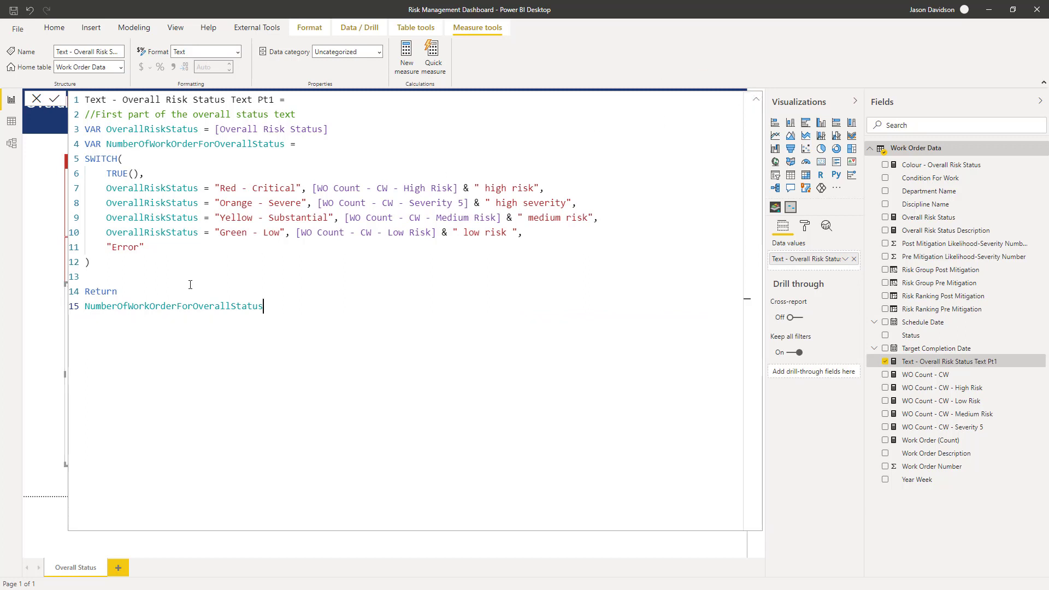
left_click(756, 99)
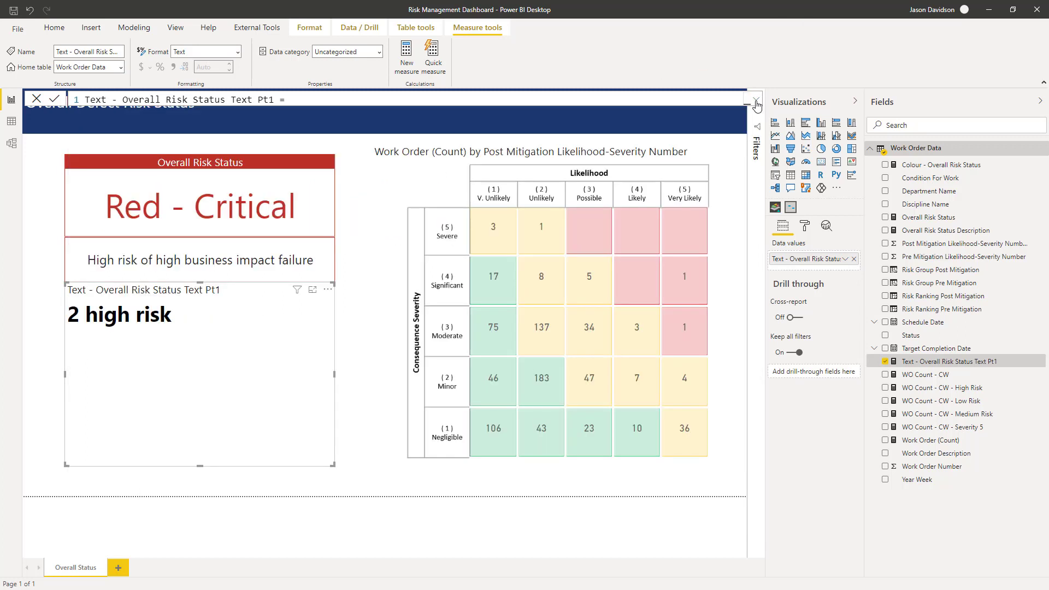
- Show the Data Story visual's Story format settings: font size 18, text template '#'
left_click(806, 227)
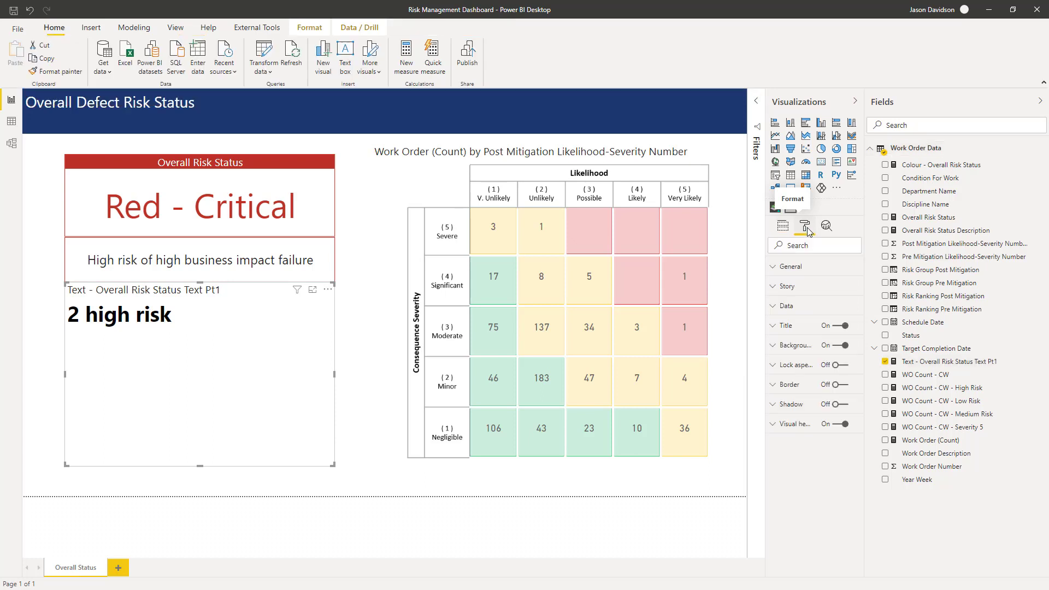
left_click(788, 287)
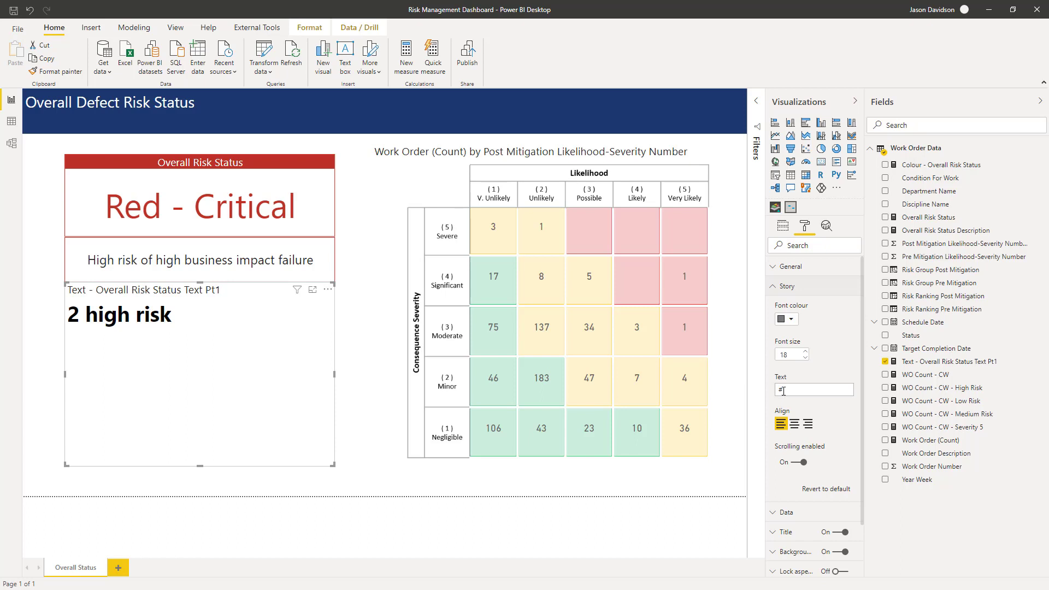
left_click(785, 225)
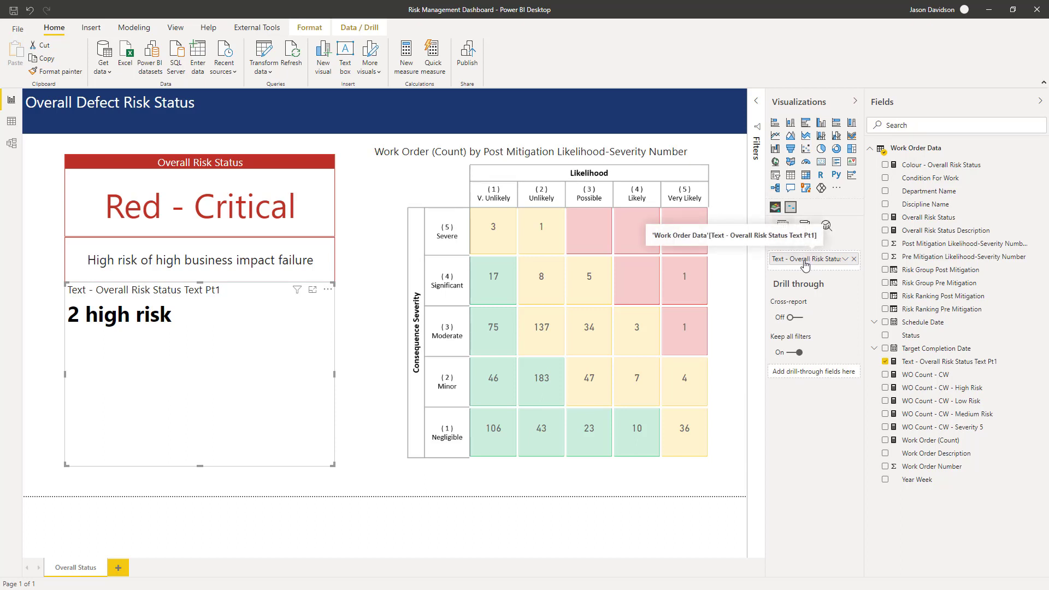
left_click(807, 227)
left_click(787, 286)
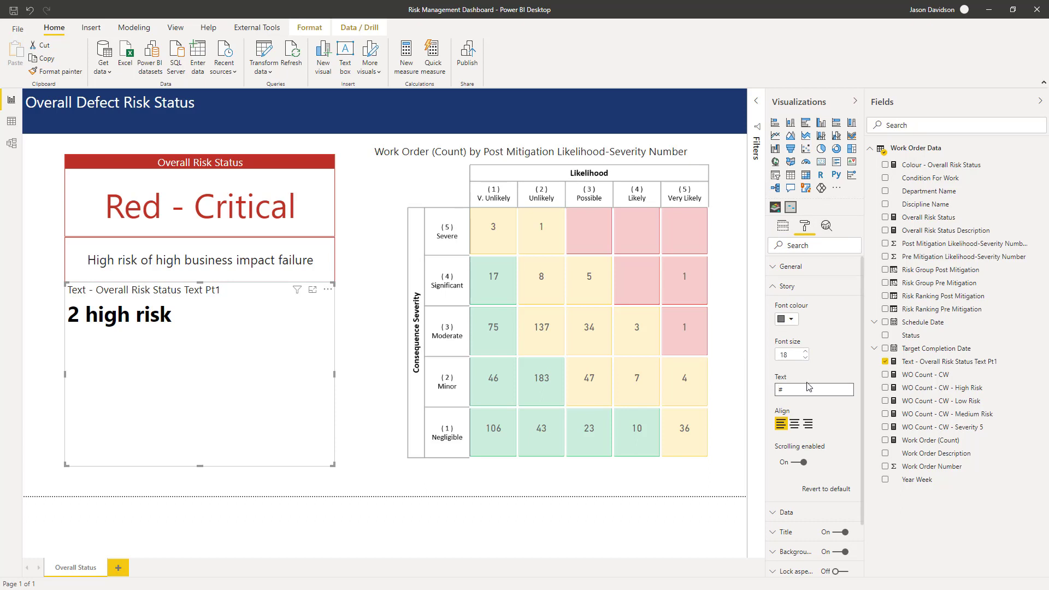
- Change the story template to 'There are # defects at the site' and reduce the visual's height
left_click(780, 390)
double_click(780, 390)
type("There are # high risk defects at the site")
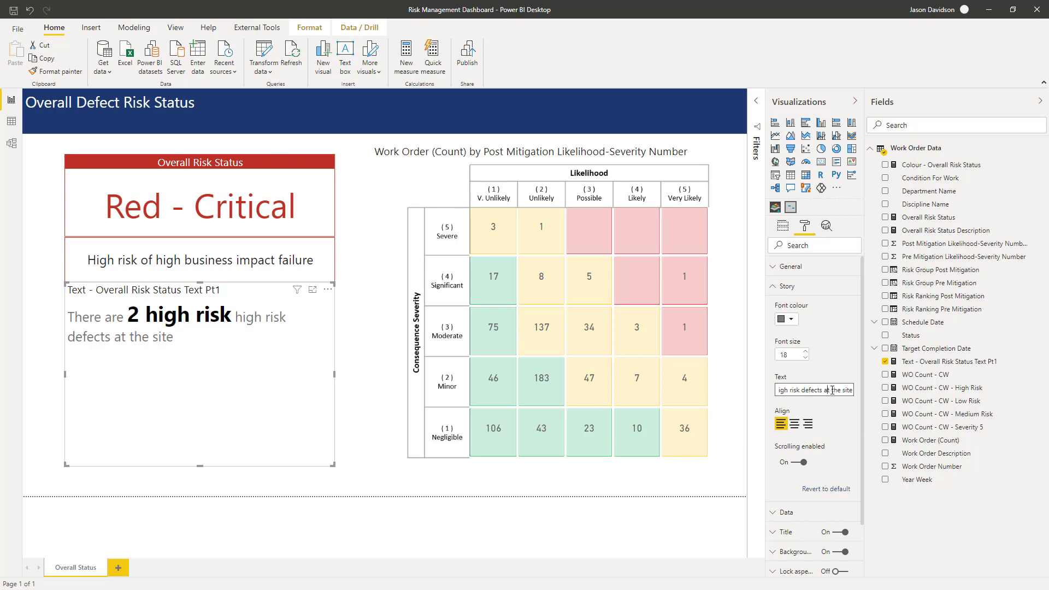
key("Home")
key("Delete")
key("Delete")
key("Delete")
key("Delete")
key("Delete")
key("Delete")
key("Delete")
key("Delete")
key("Delete")
key("Delete")
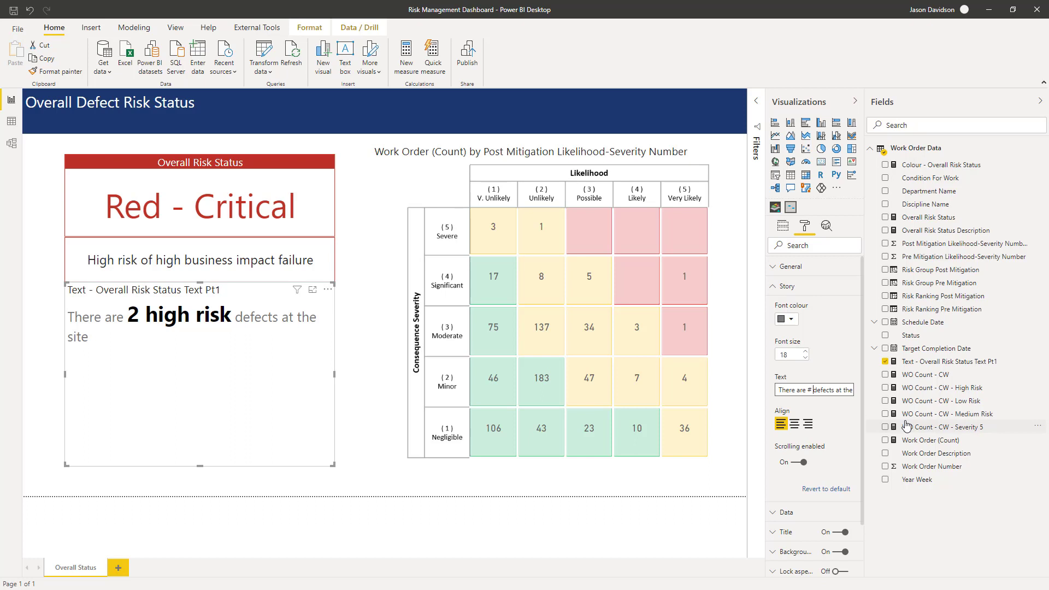
key("Right")
key("Right")
key("Right")
key("Right")
key("Right")
key("Right")
key("Right")
key("Right")
key("Right")
key("Right")
key("Right")
key("Right")
key("Right")
key("Right")
key("Right")
key("Right")
key("Right")
key("Right")
key("Right")
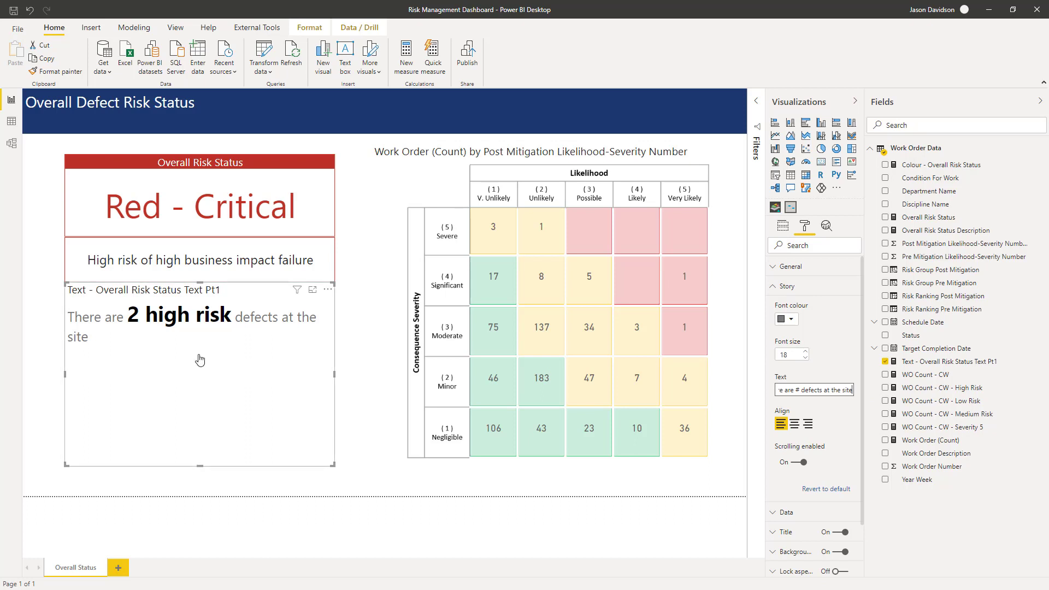
left_click_drag(191, 465, 196, 358)
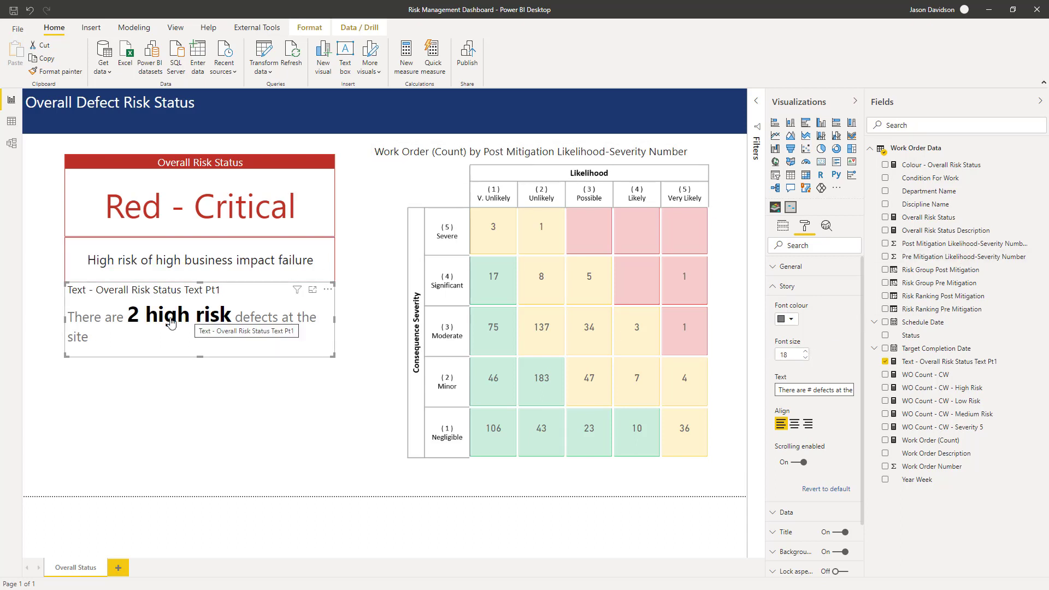
- Make the highlighted value black at font size 18 and turn the visual's title off
left_click(776, 288)
left_click(779, 307)
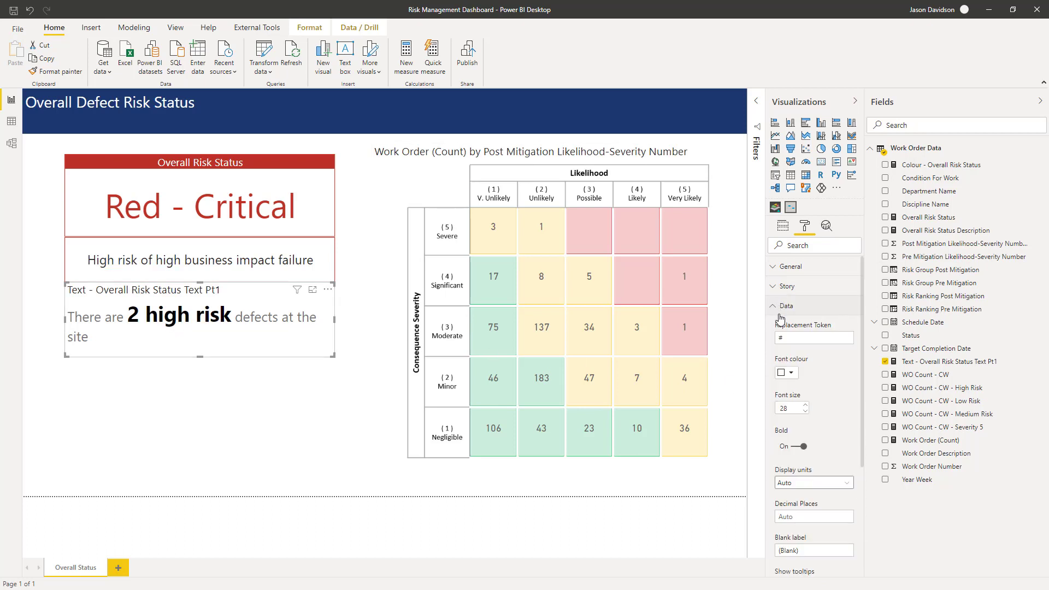
left_click(792, 375)
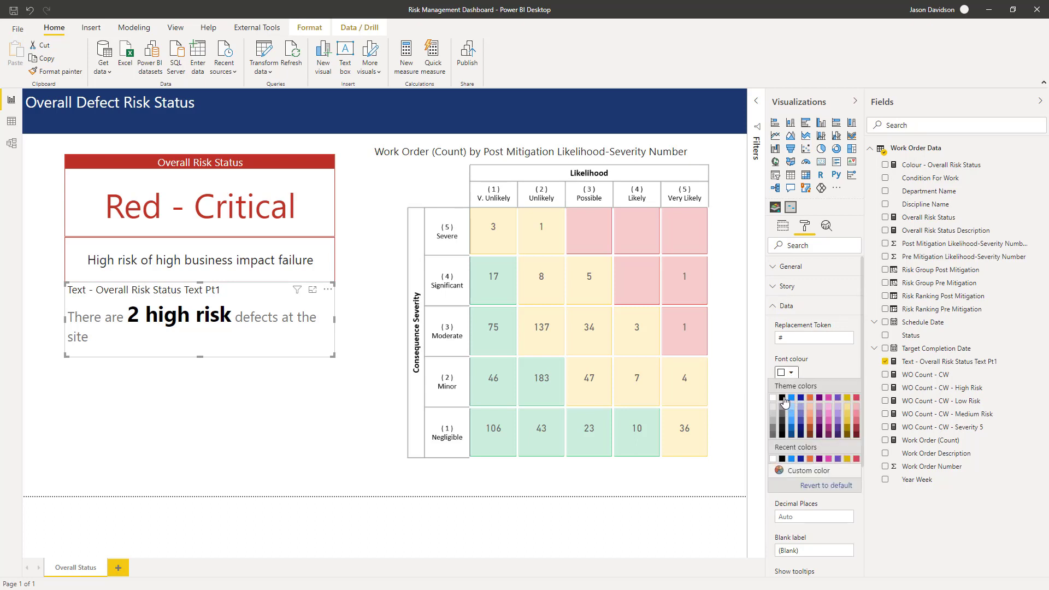
left_click(783, 398)
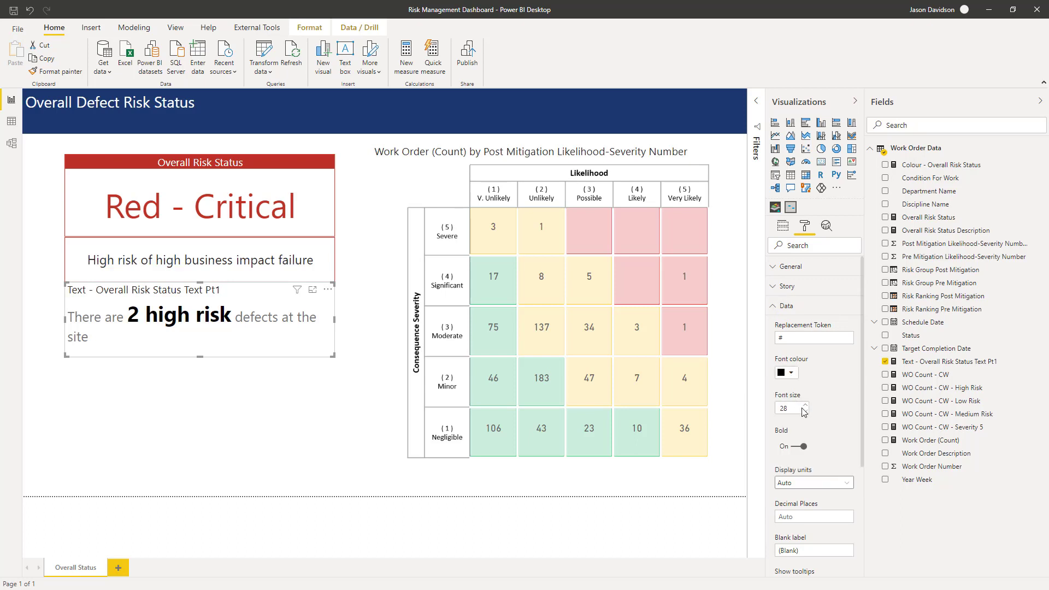
double_click(789, 409)
type("18")
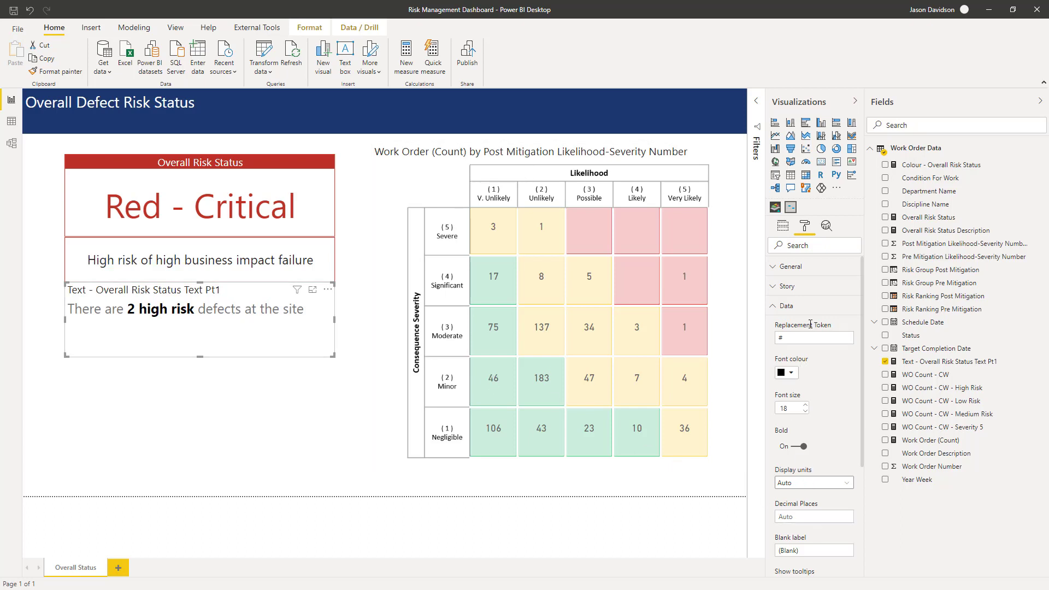
left_click(772, 307)
left_click(846, 328)
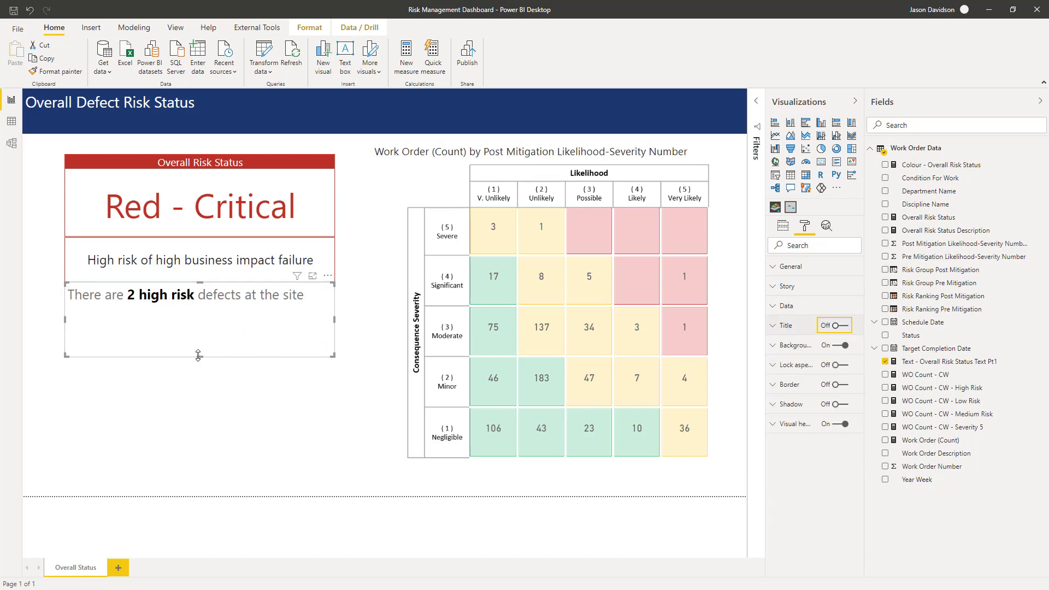
- Resize the Data Story box to one line under the Red - Critical card and deselect it
left_click_drag(200, 357, 182, 345)
left_click(200, 371)
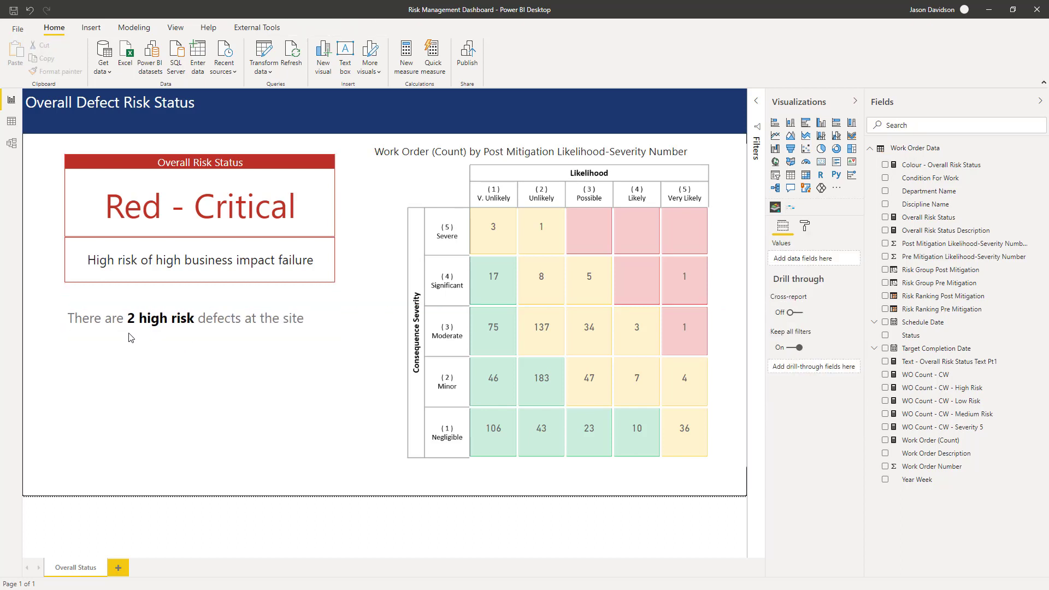